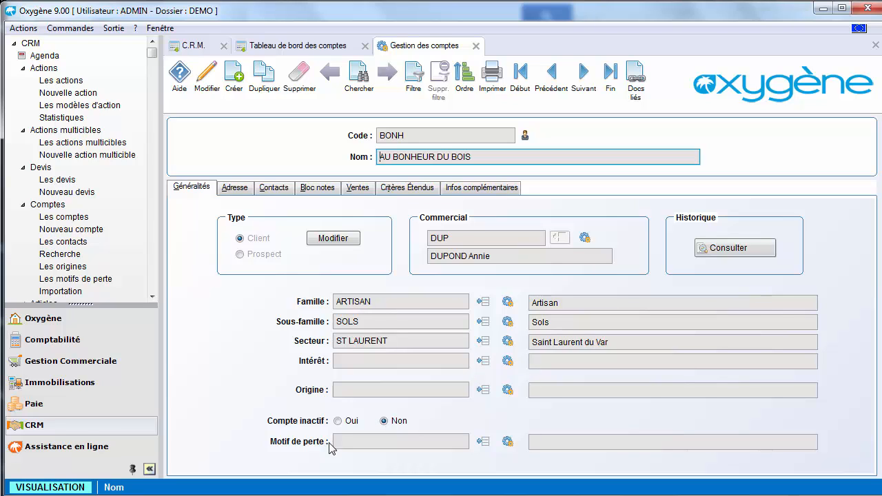
- Review the address and contact list of the AU BONHEUR DU BOIS account, and open its main contact's record
{"action": "left_click", "coordinate": [236, 188]}
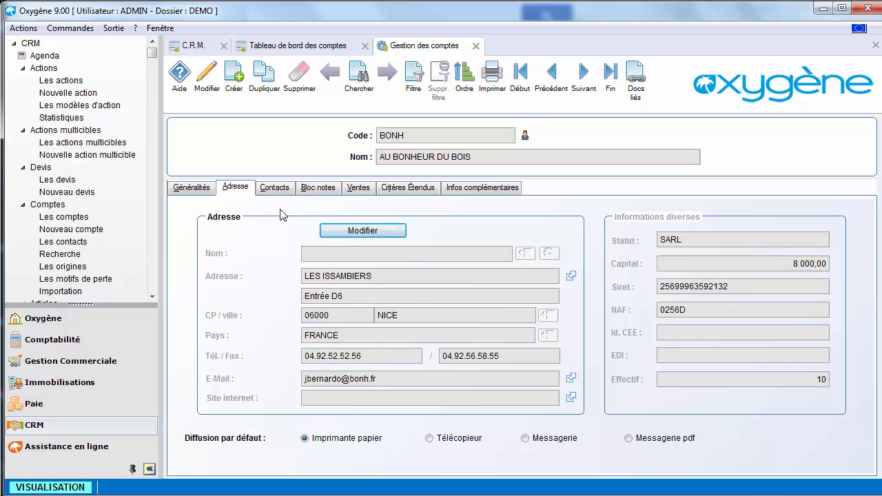
{"action": "left_click", "coordinate": [276, 190]}
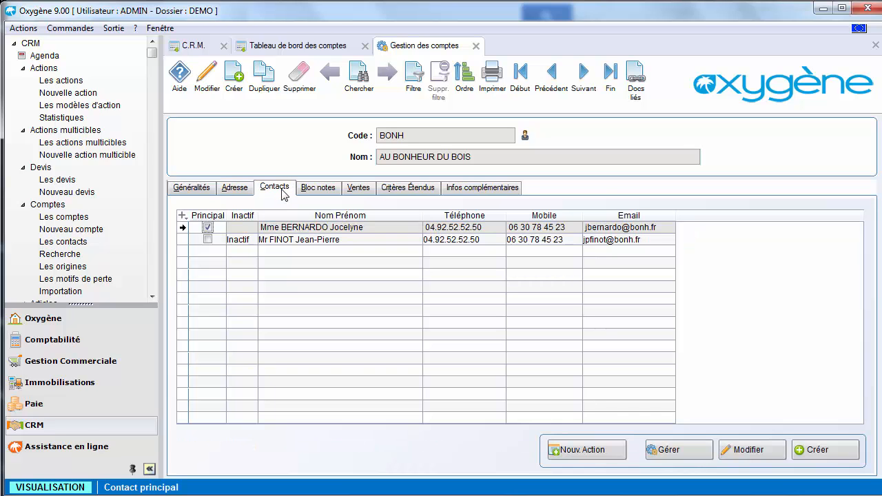
{"action": "left_click", "coordinate": [650, 450]}
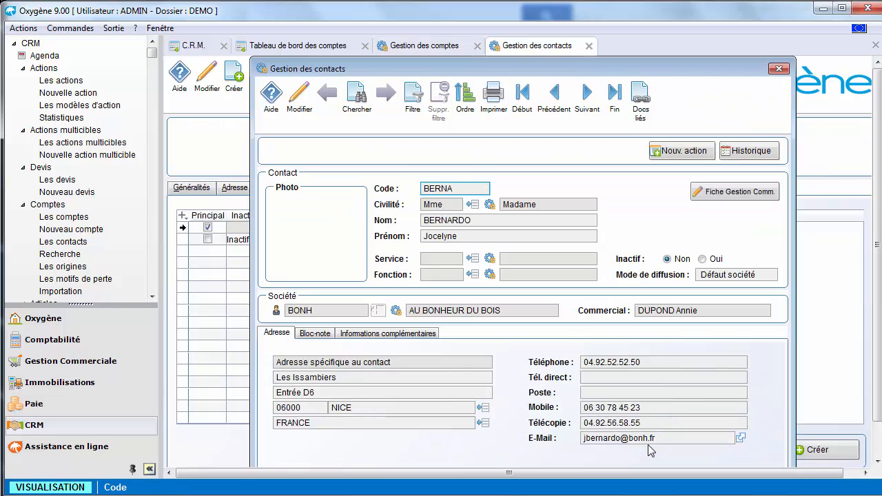
- Preview a new mailing action from the contact's e-mail address, discard it, and review the contact's action history
{"action": "left_click", "coordinate": [741, 439]}
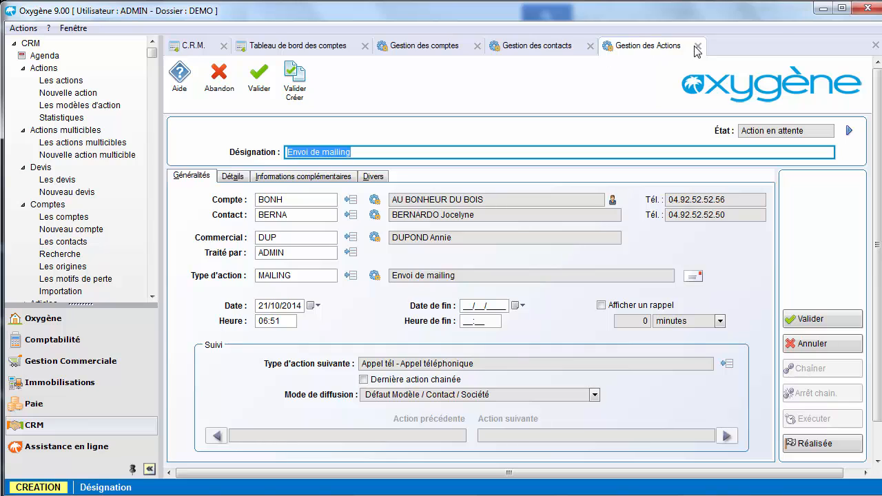
{"action": "left_click", "coordinate": [698, 46]}
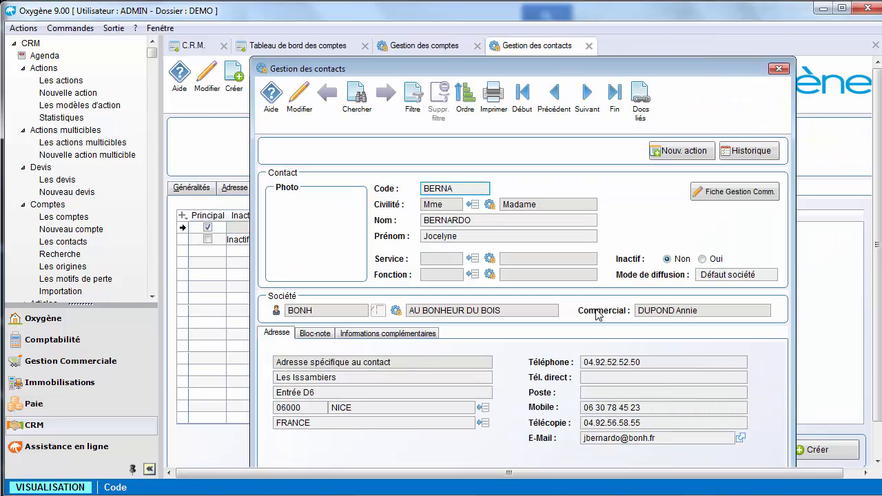
{"action": "left_click", "coordinate": [741, 153]}
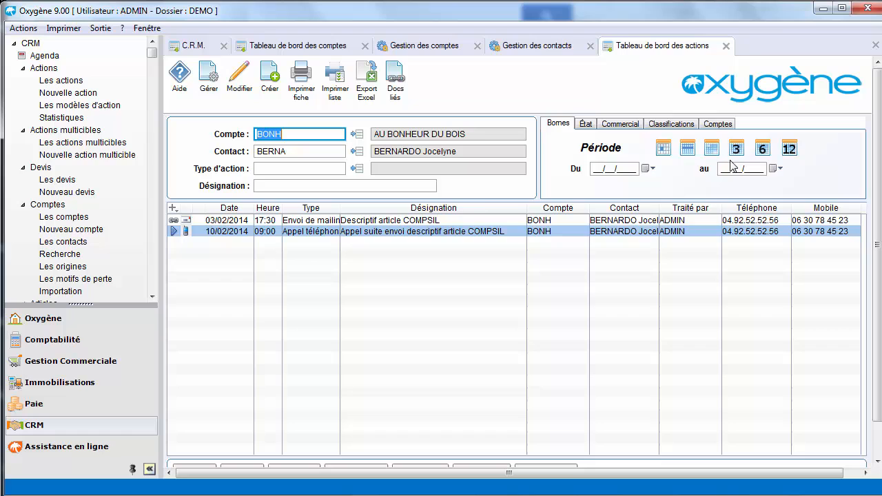
{"action": "left_click", "coordinate": [440, 232]}
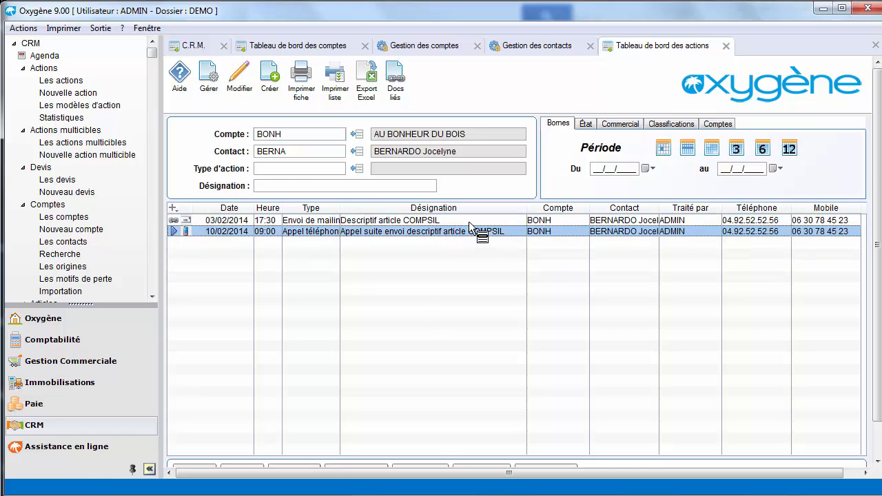
{"action": "key", "text": "Escape"}
{"action": "key", "text": "Escape"}
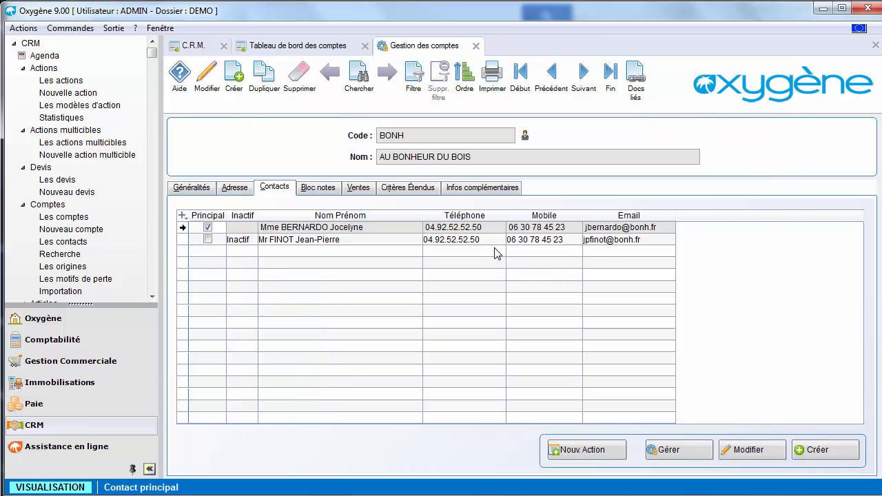
- Review the account's logo and comments, and consult its sales information and invoice list
{"action": "left_click", "coordinate": [333, 190]}
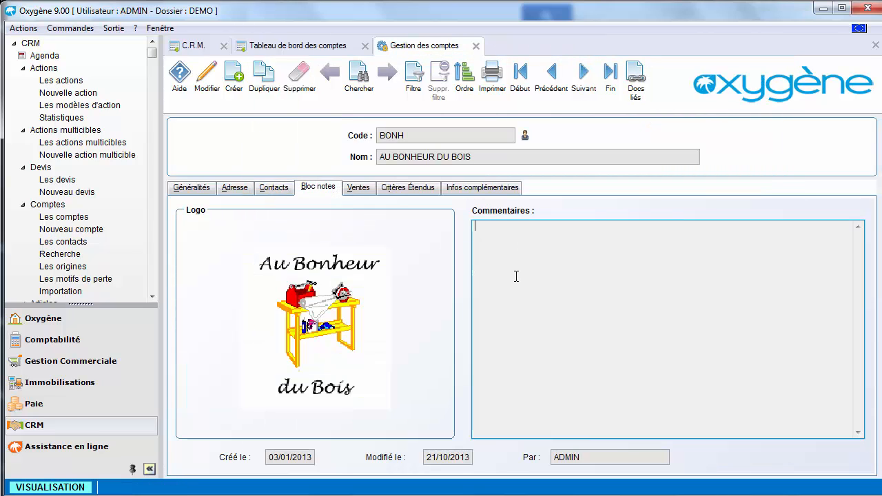
{"action": "left_click", "coordinate": [362, 189]}
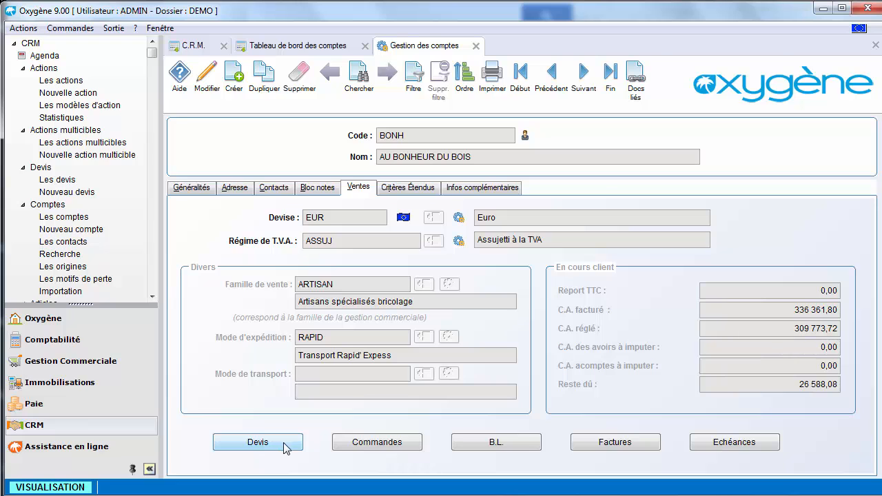
{"action": "left_click", "coordinate": [583, 445]}
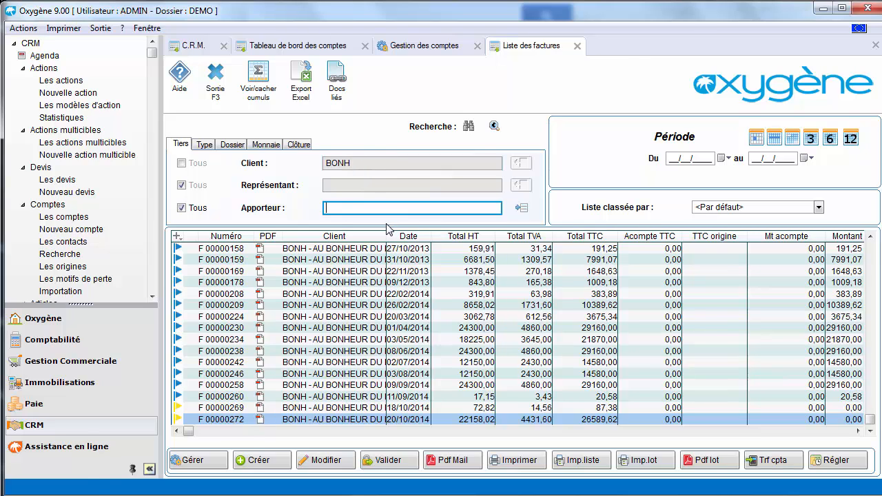
{"action": "key", "text": "F3"}
- Review the account's extended criteria for family, sub-family, sector and interest
{"action": "left_click", "coordinate": [405, 188]}
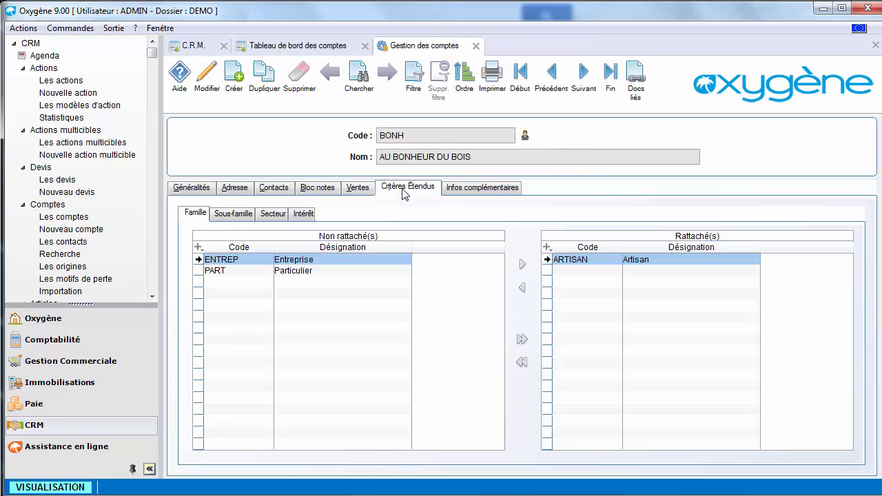
{"action": "left_click", "coordinate": [229, 215]}
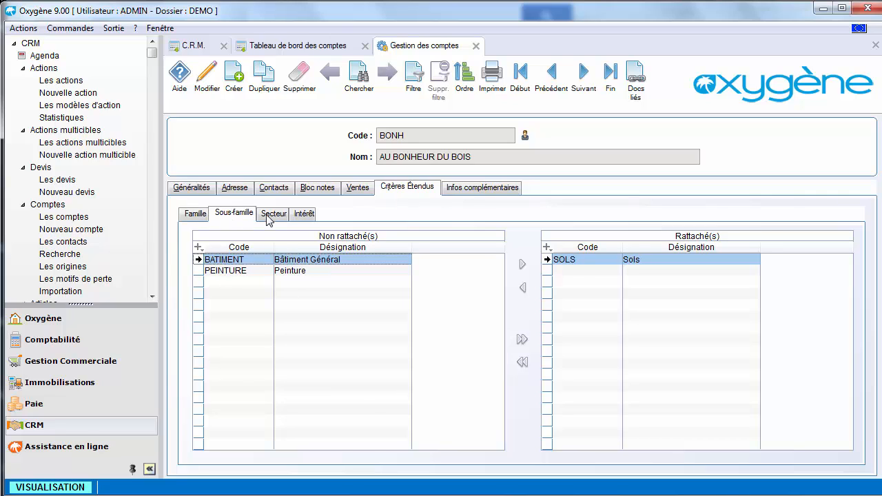
{"action": "left_click", "coordinate": [271, 220]}
{"action": "left_click", "coordinate": [305, 221]}
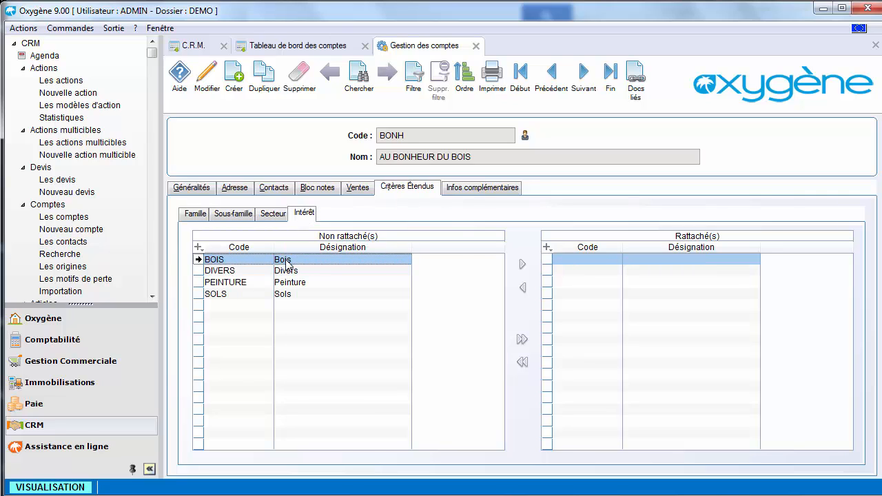
- View the account's additional information and its client field definitions, and return to the accounts dashboard without changes
{"action": "left_click", "coordinate": [472, 193]}
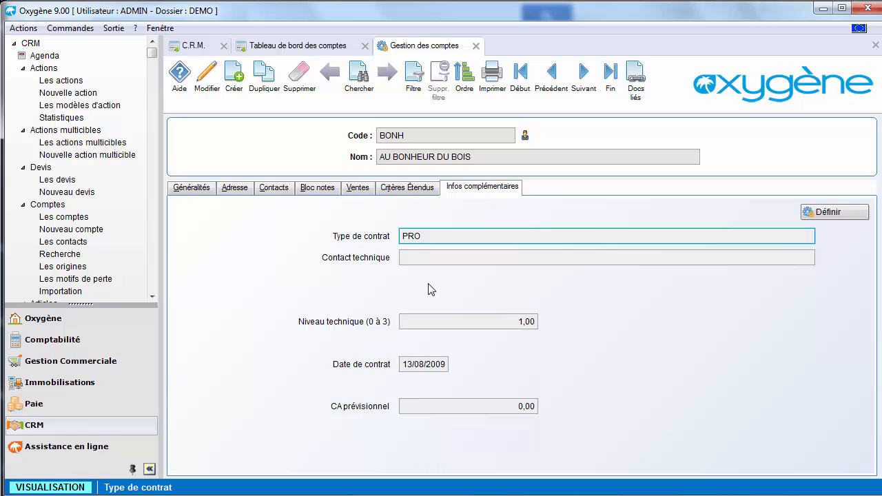
{"action": "left_click", "coordinate": [820, 212]}
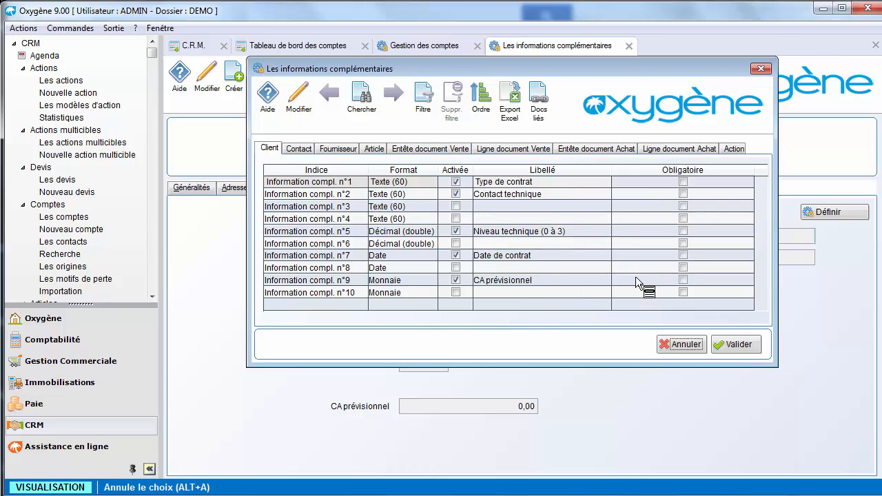
{"action": "key", "text": "Escape"}
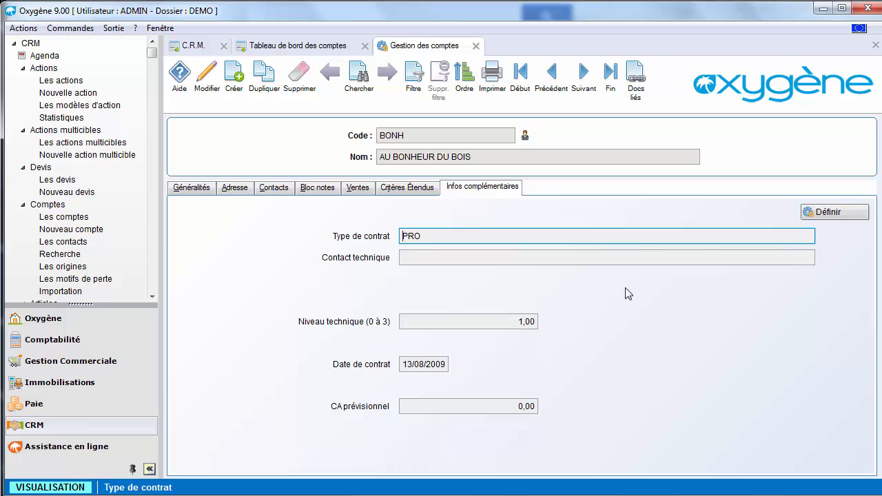
{"action": "key", "text": "Escape"}
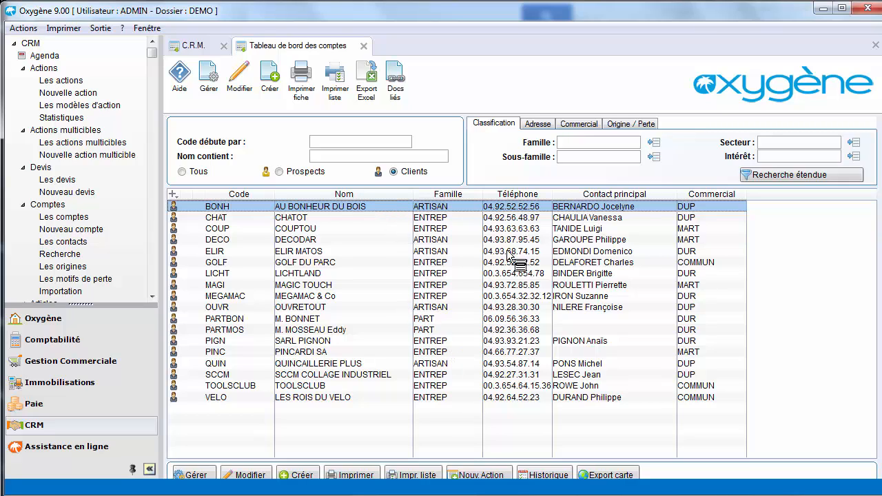
- Look through the account search criteria and filter the clients by postal codes starting with 06
{"action": "left_click", "coordinate": [539, 125]}
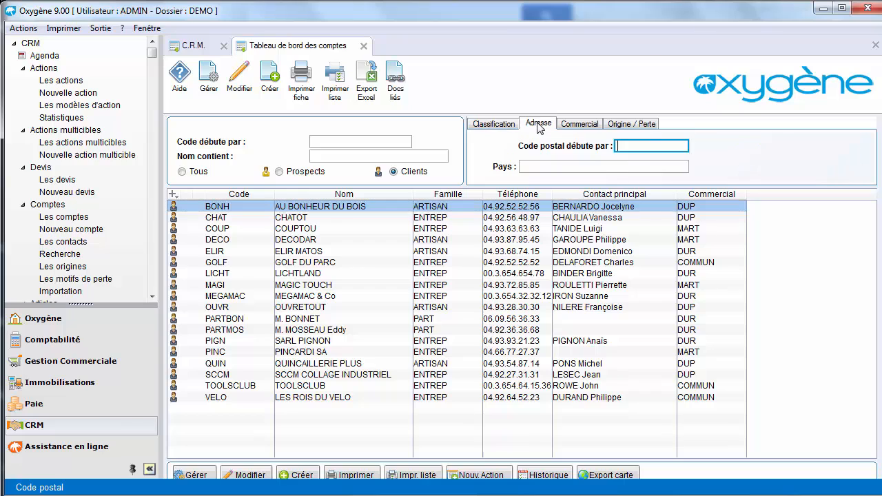
{"action": "left_click", "coordinate": [575, 129]}
{"action": "left_click", "coordinate": [615, 125]}
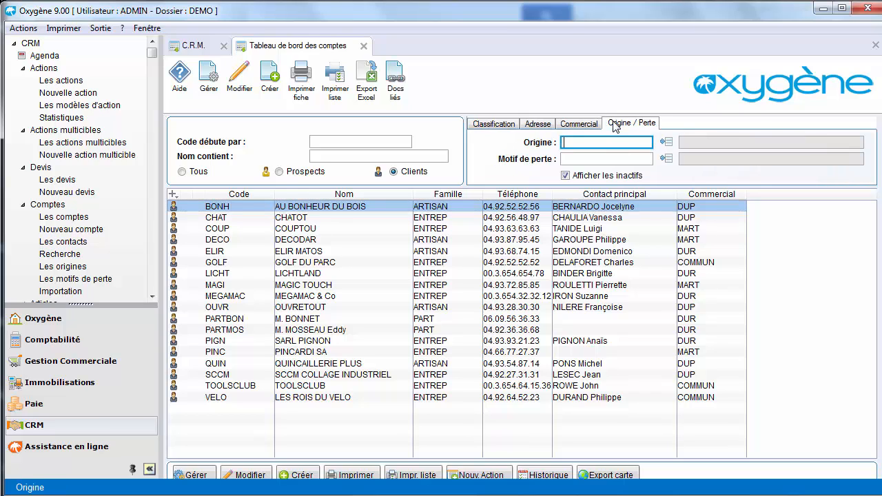
{"action": "left_click", "coordinate": [546, 127]}
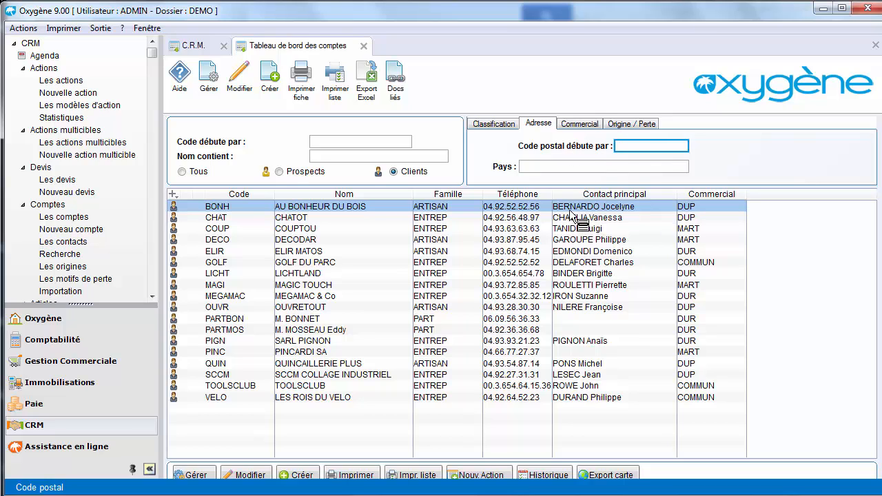
{"action": "type", "text": "06"}
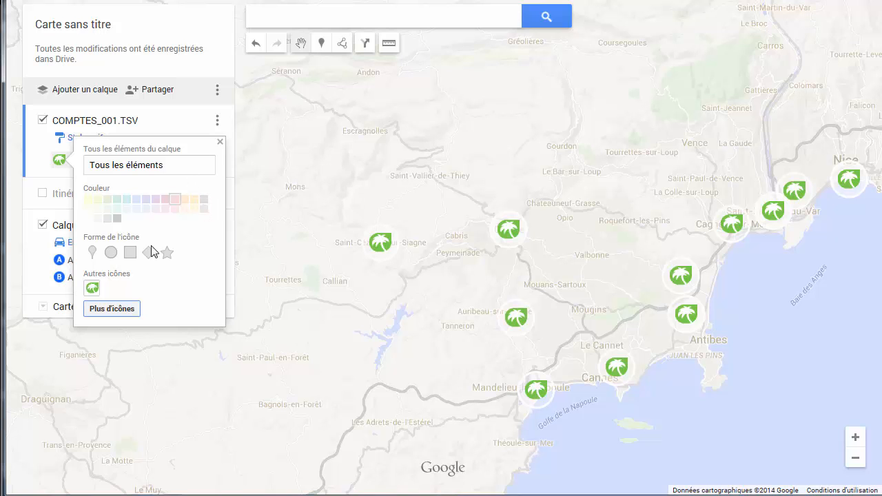
- In Google My Maps, browse the marker icons available for the COMPTES_001.TSV layer and keep the current icon
{"action": "left_click", "coordinate": [131, 310]}
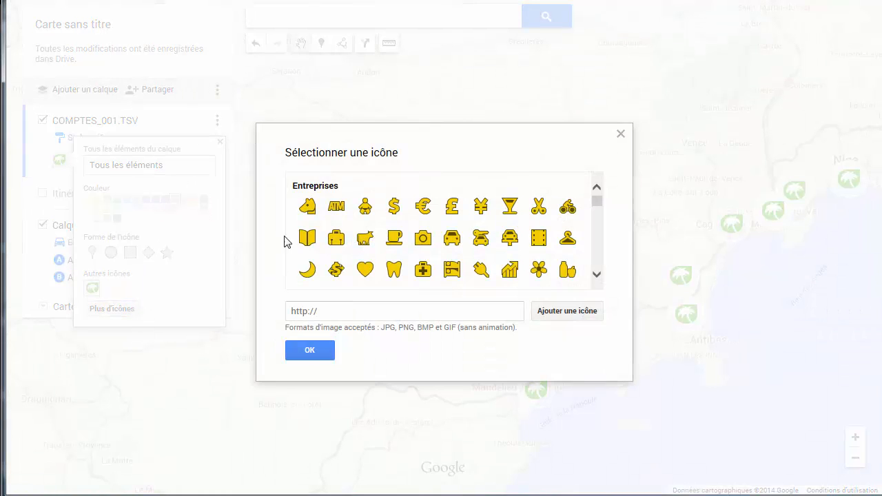
{"action": "left_click", "coordinate": [598, 276]}
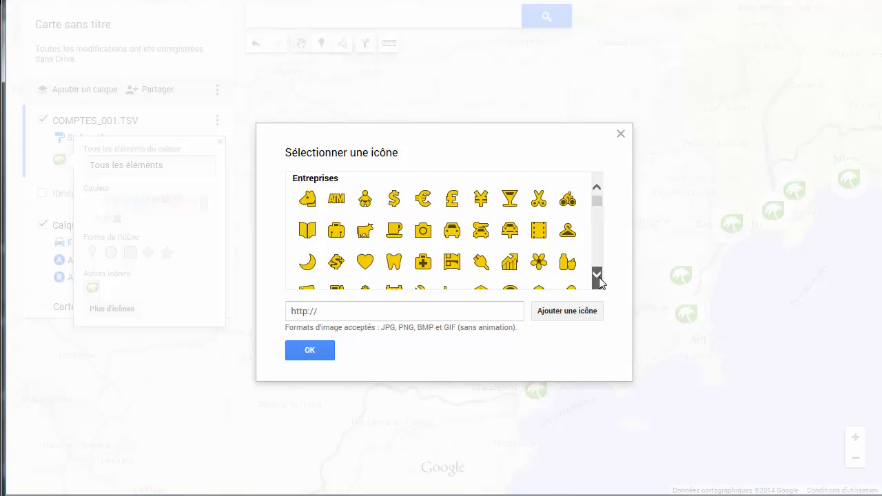
{"action": "left_click", "coordinate": [621, 134]}
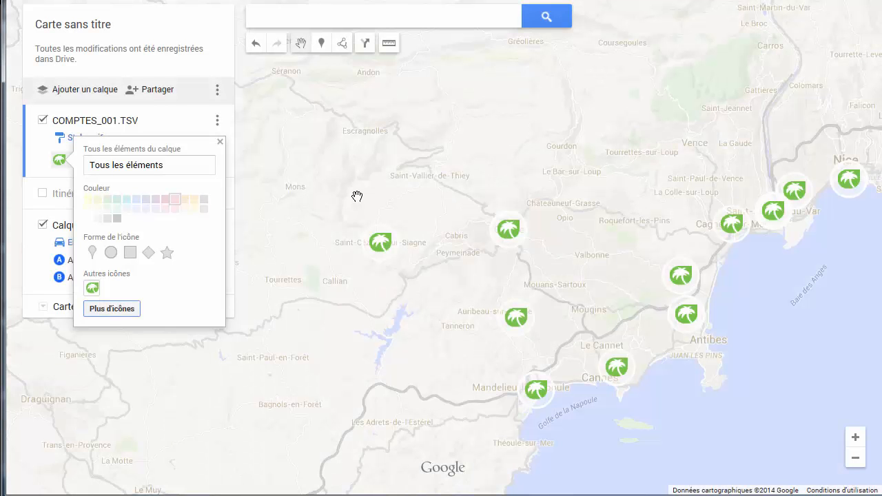
{"action": "left_click", "coordinate": [221, 143]}
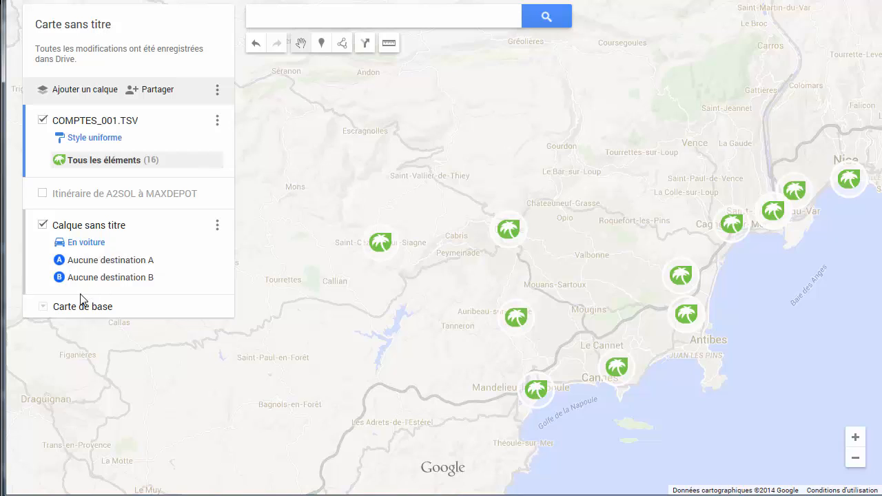
- Change the map's base map to the satellite style
{"action": "left_click", "coordinate": [42, 309]}
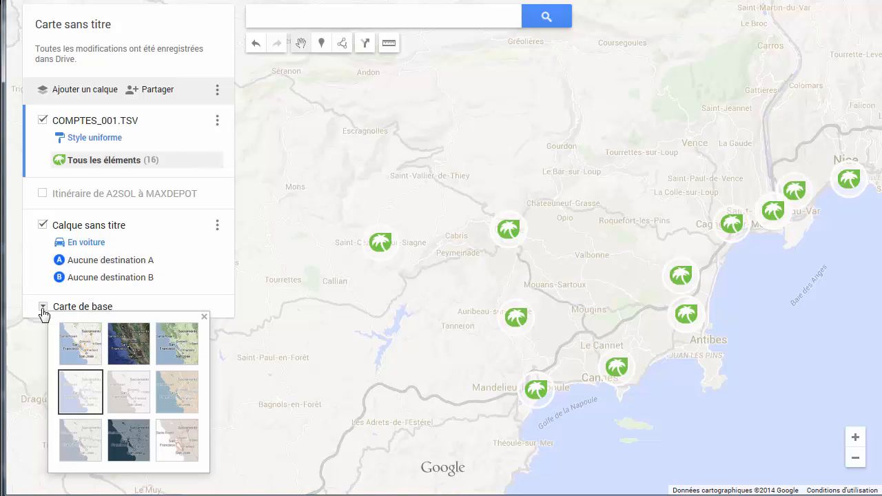
{"action": "left_click", "coordinate": [135, 354]}
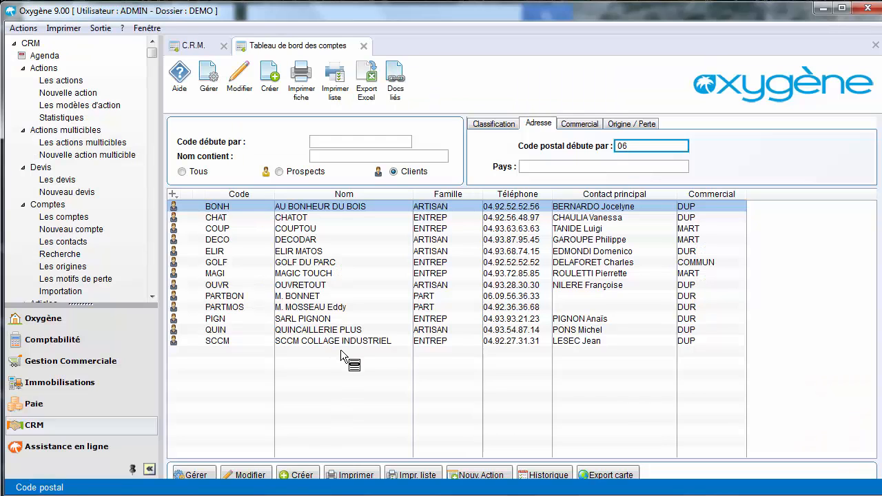
- Switch to Oxygène, leave the accounts dashboard, and list the actions for the AU BONHEUR DU BOIS account
{"action": "key", "text": "Escape"}
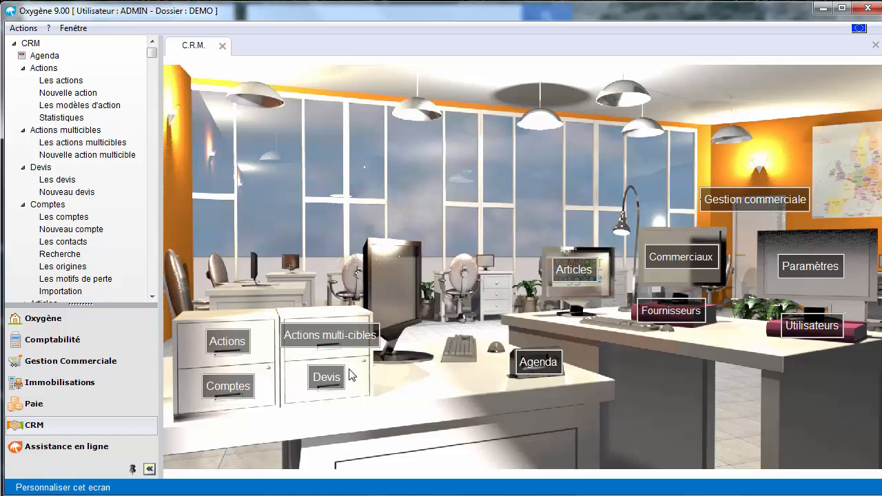
{"action": "left_click", "coordinate": [243, 351]}
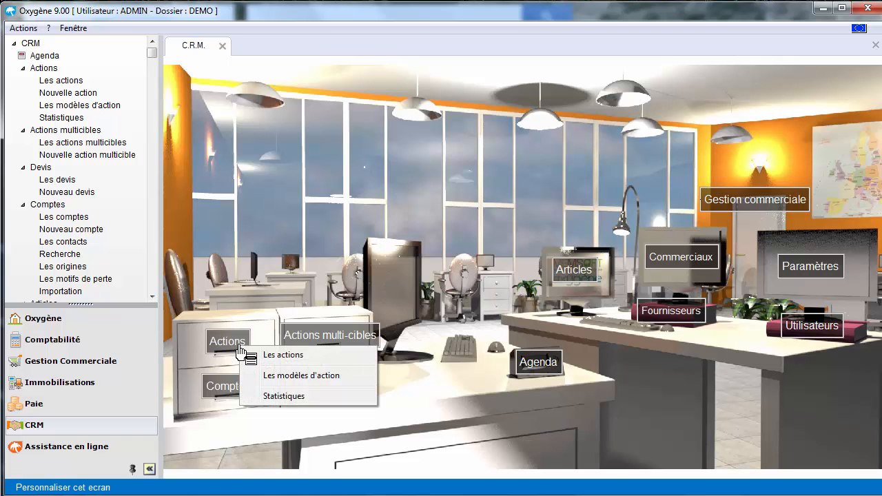
{"action": "left_click", "coordinate": [258, 357]}
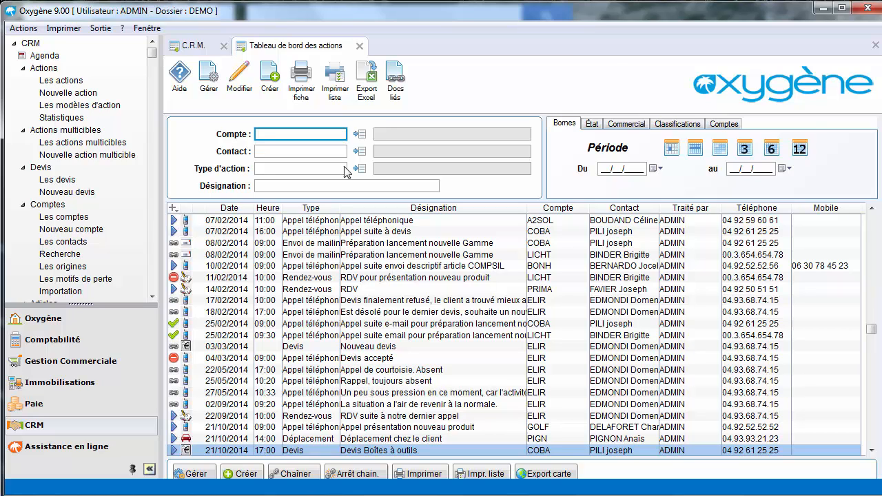
{"action": "left_click", "coordinate": [359, 134]}
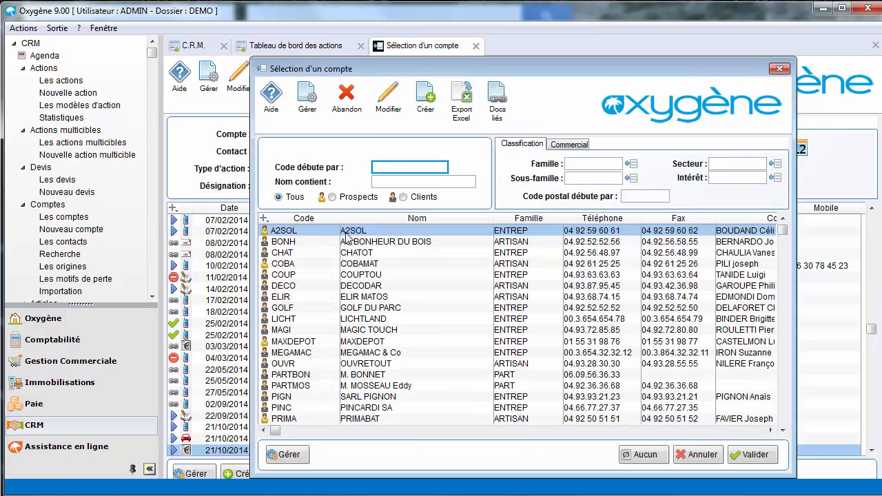
{"action": "double_click", "coordinate": [370, 243]}
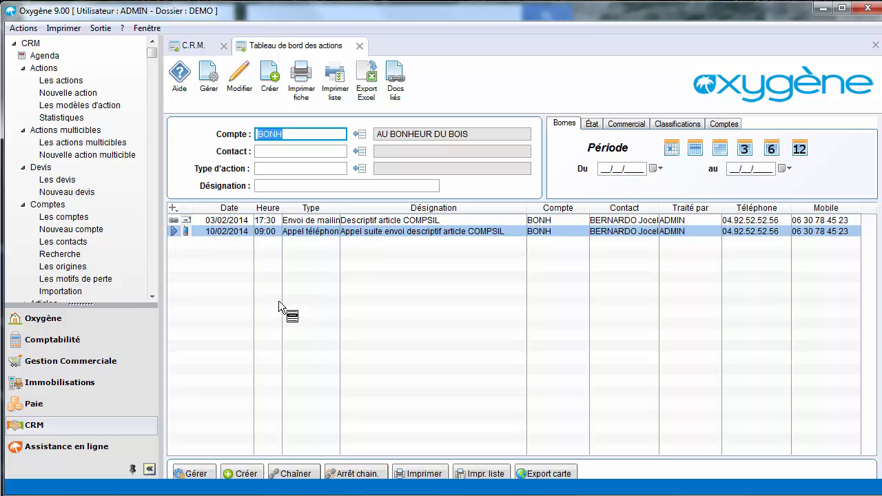
- Create a new action of type RDV (Rendez-vous) for the AU BONHEUR DU BOIS account, starting at 10:00
{"action": "left_click", "coordinate": [246, 473]}
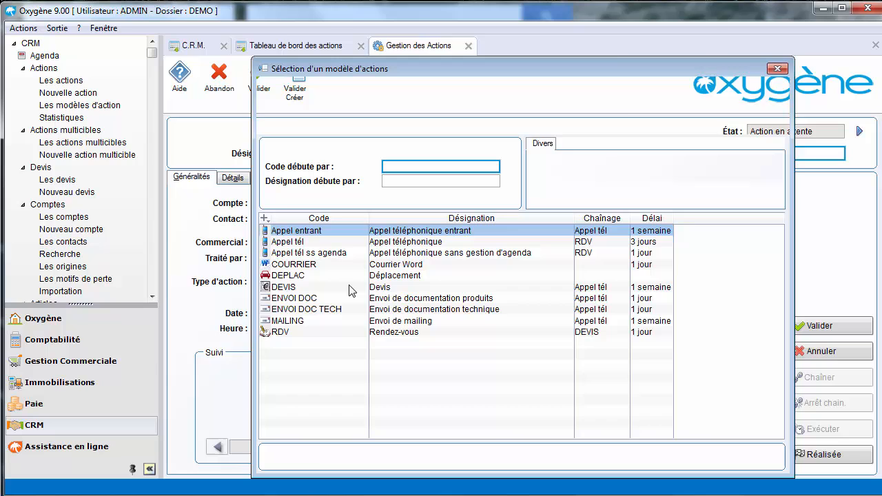
{"action": "left_click", "coordinate": [353, 282]}
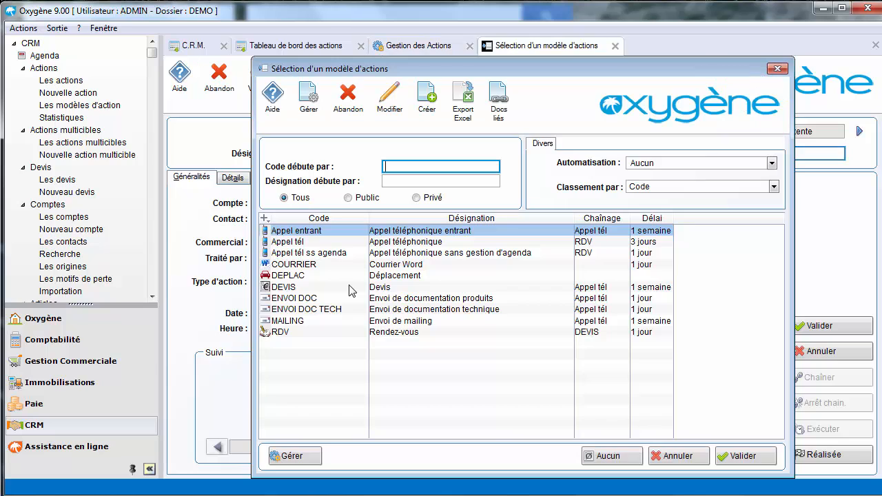
{"action": "double_click", "coordinate": [397, 333]}
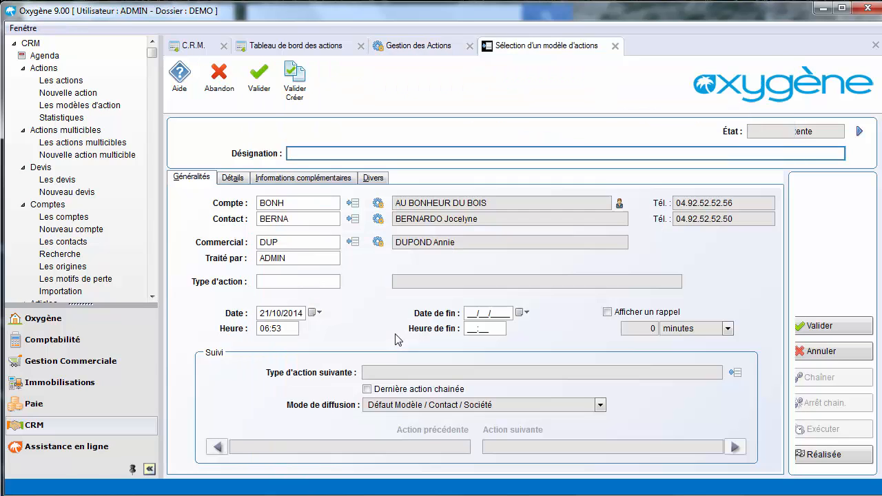
{"action": "left_click", "coordinate": [293, 330]}
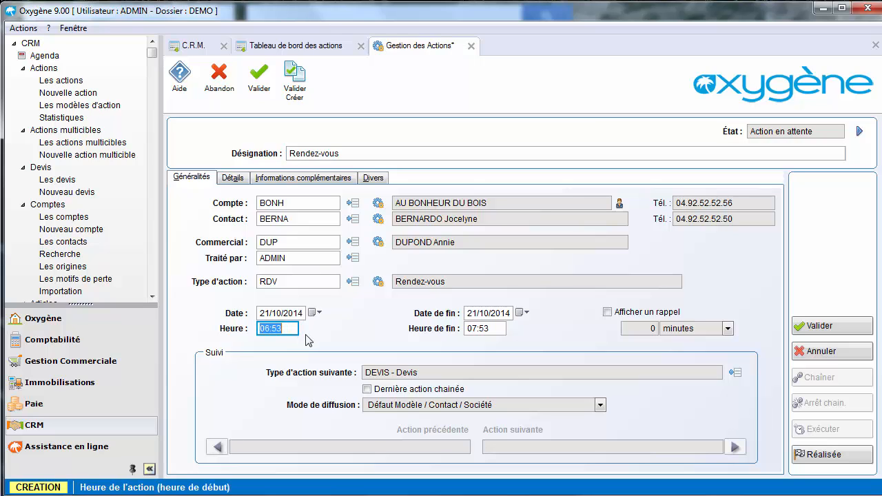
{"action": "type", "text": "10:00"}
{"action": "key", "text": "Tab"}
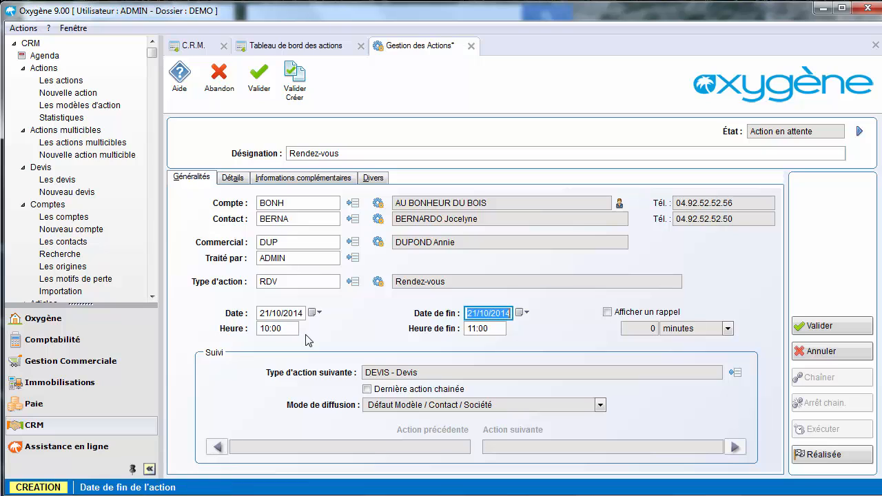
{"action": "key", "text": "Tab"}
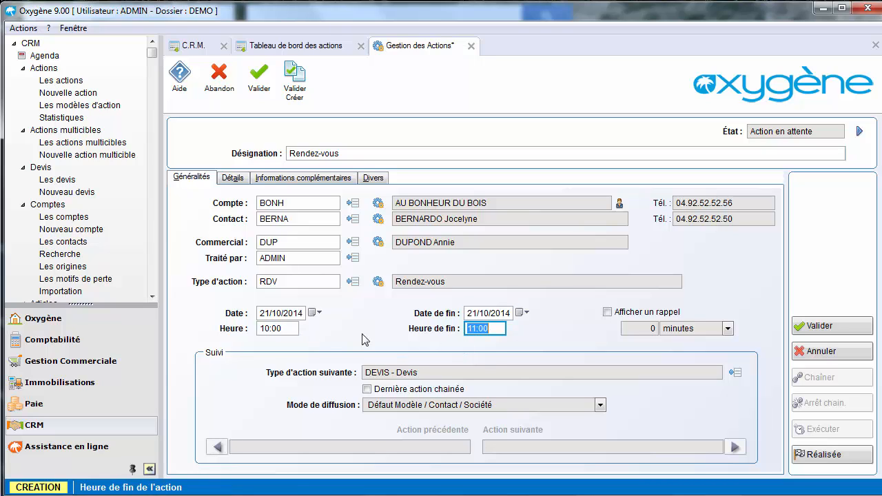
- Reschedule the appointment to 16:00 in the action's detailed agenda and look at the following month in its calendar
{"action": "left_click", "coordinate": [233, 178]}
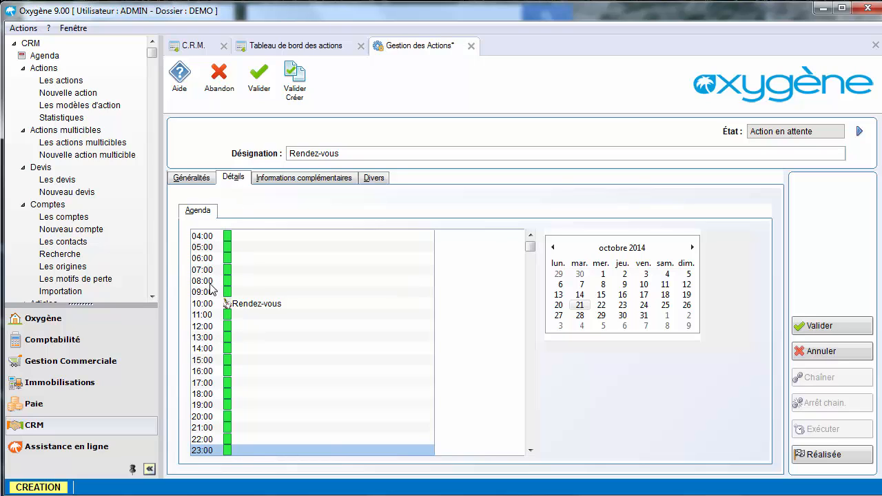
{"action": "left_click_drag", "start_coordinate": [220, 296], "coordinate": [211, 292]}
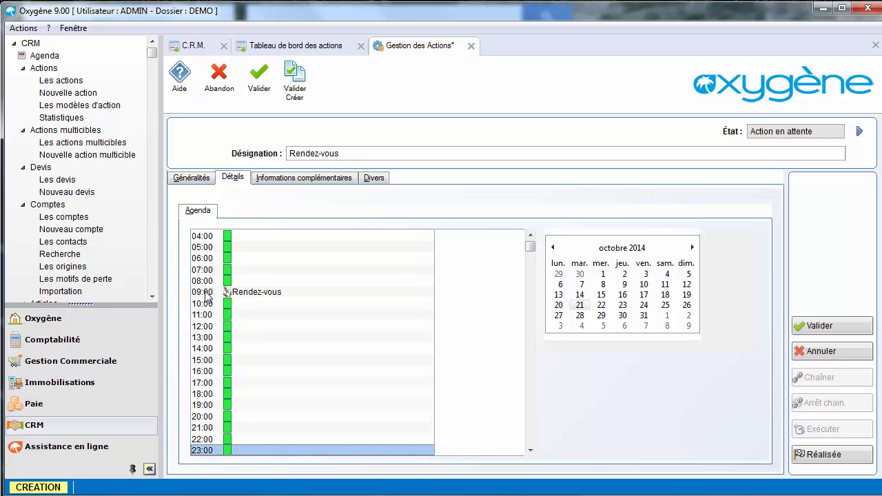
{"action": "left_click_drag", "start_coordinate": [202, 385], "coordinate": [204, 373]}
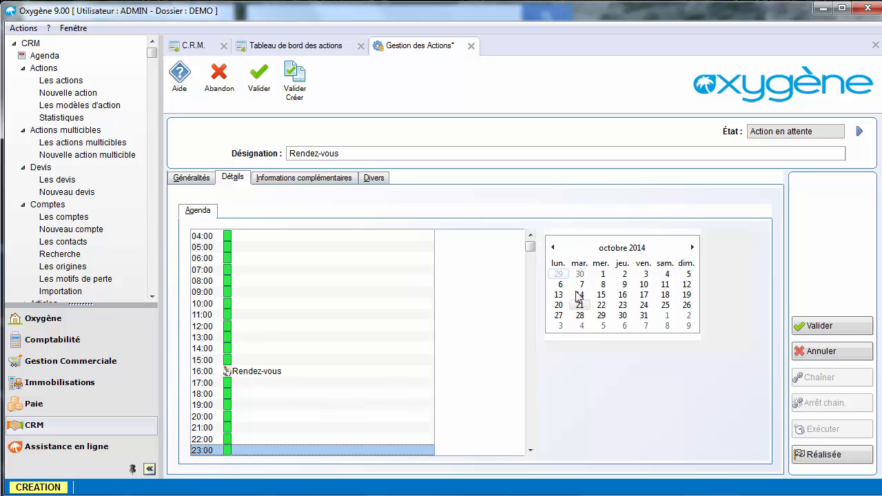
{"action": "left_click", "coordinate": [693, 247]}
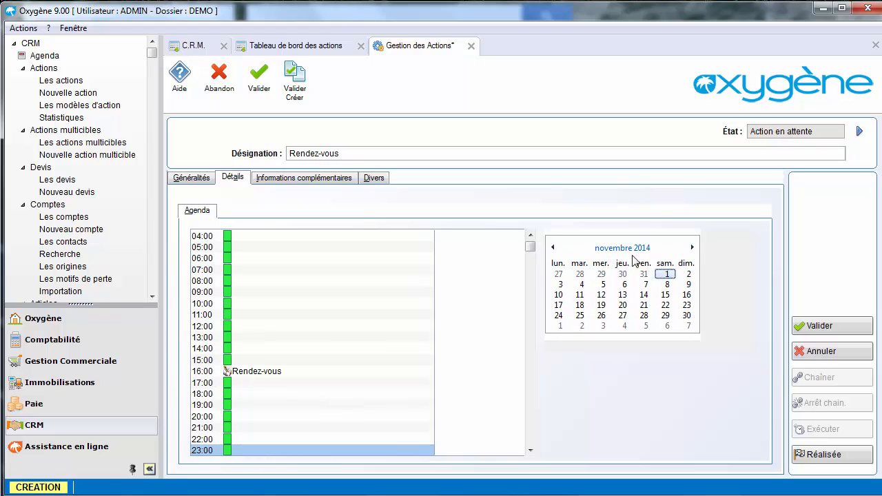
{"action": "left_click", "coordinate": [553, 248]}
- Examine the additional information fields of the action and their definitions
{"action": "left_click", "coordinate": [290, 178]}
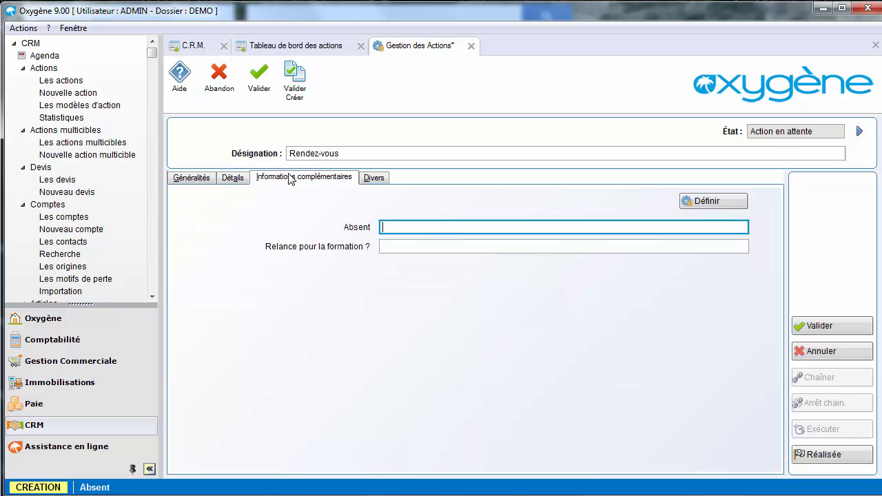
{"action": "left_click", "coordinate": [699, 203]}
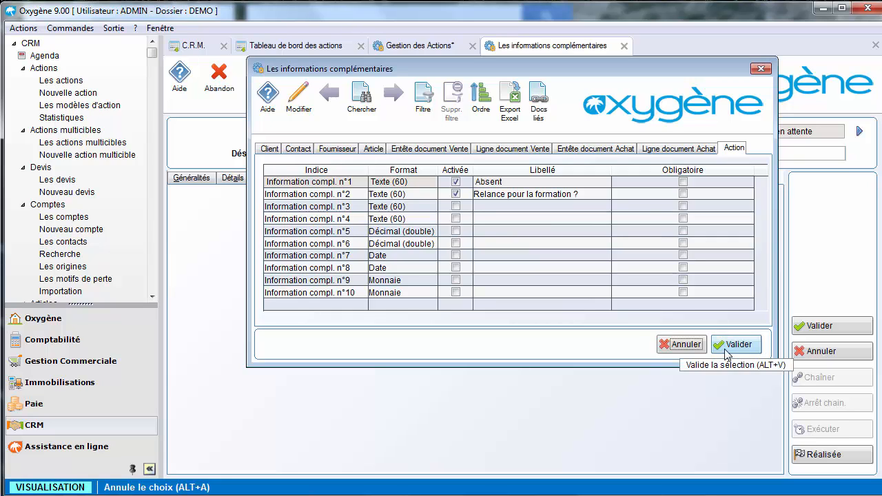
{"action": "left_click", "coordinate": [695, 349]}
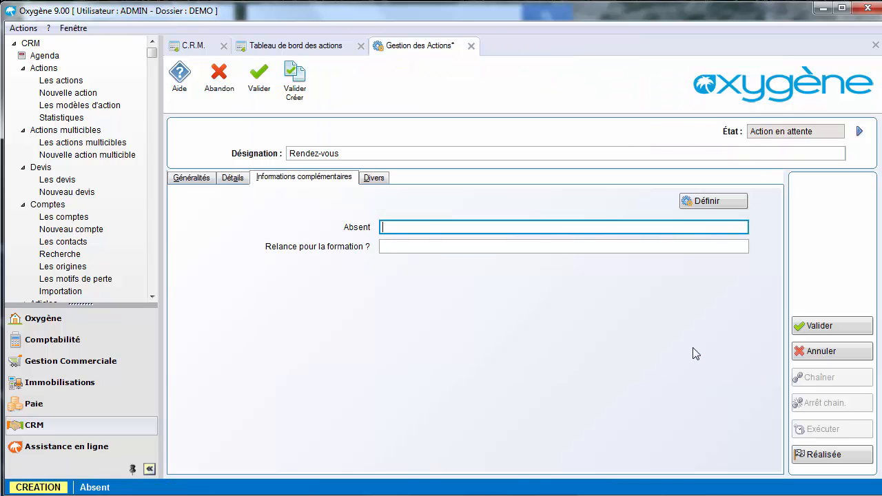
- Link the article AMPINFR (Ampoule infrarouge) to the appointment, save the action, and return to the CRM home screen
{"action": "left_click", "coordinate": [379, 178]}
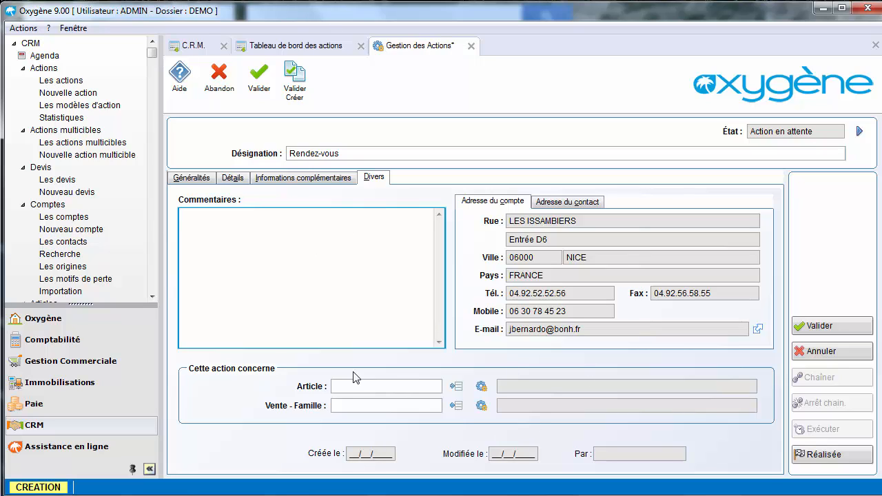
{"action": "left_click", "coordinate": [455, 387]}
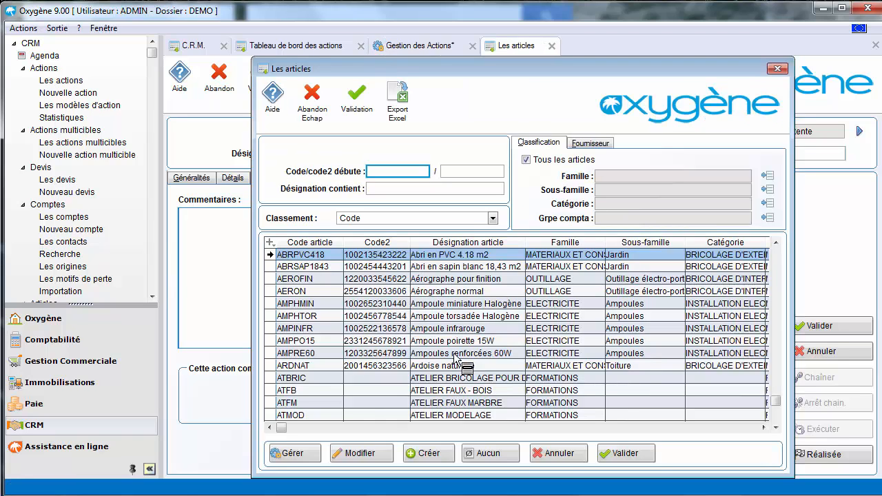
{"action": "double_click", "coordinate": [457, 329]}
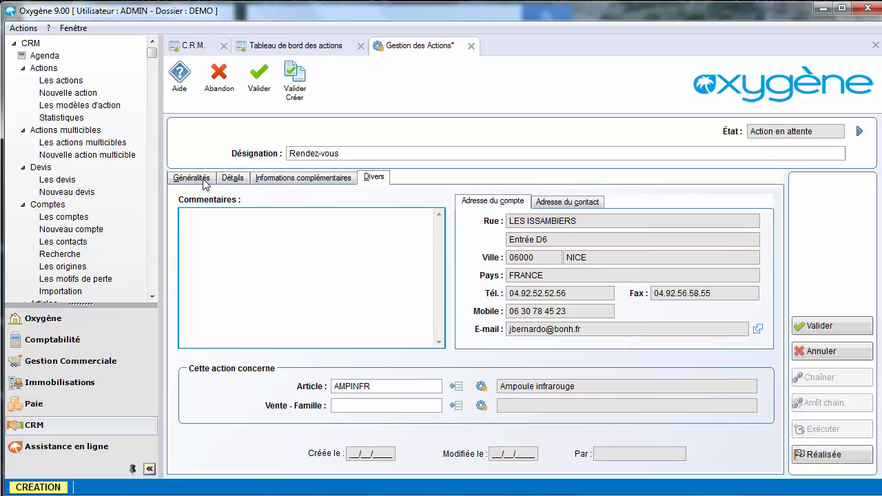
{"action": "key", "text": "Escape"}
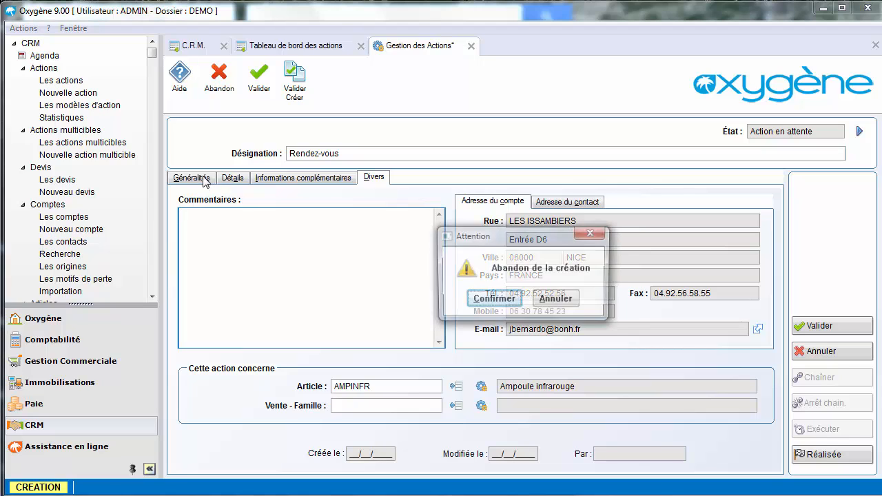
{"action": "left_click", "coordinate": [557, 298]}
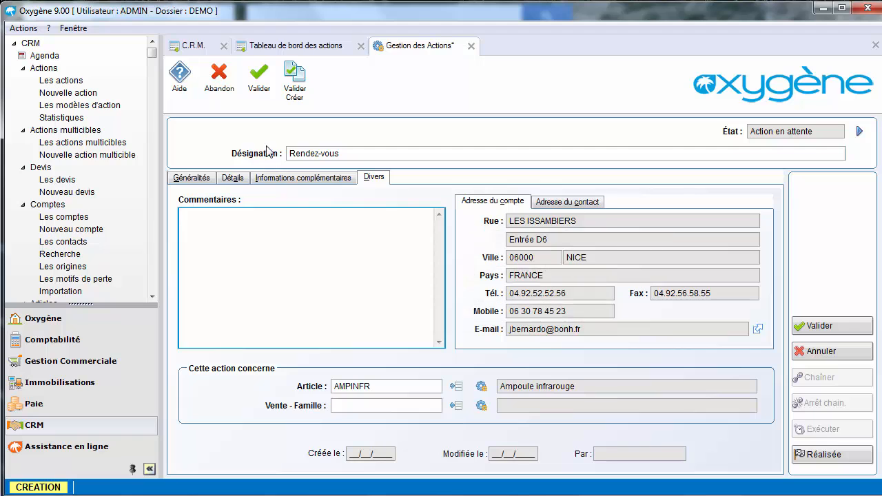
{"action": "left_click", "coordinate": [264, 86]}
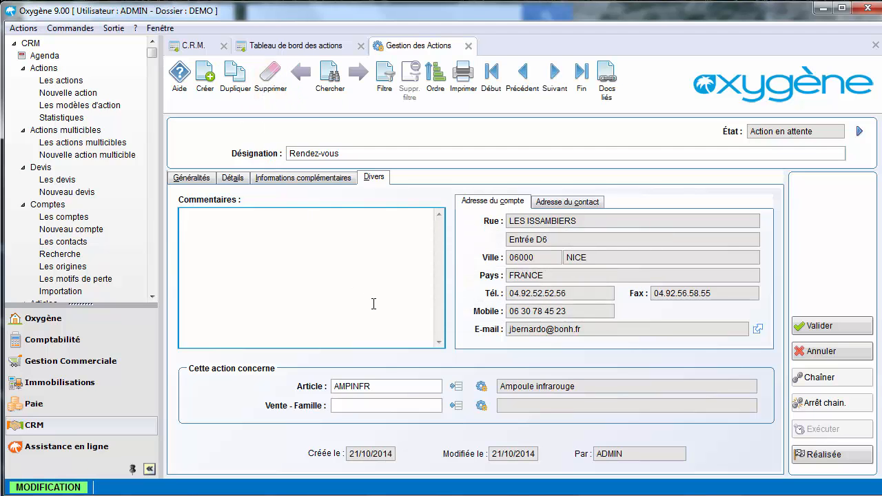
{"action": "key", "text": "Escape"}
{"action": "key", "text": "Escape"}
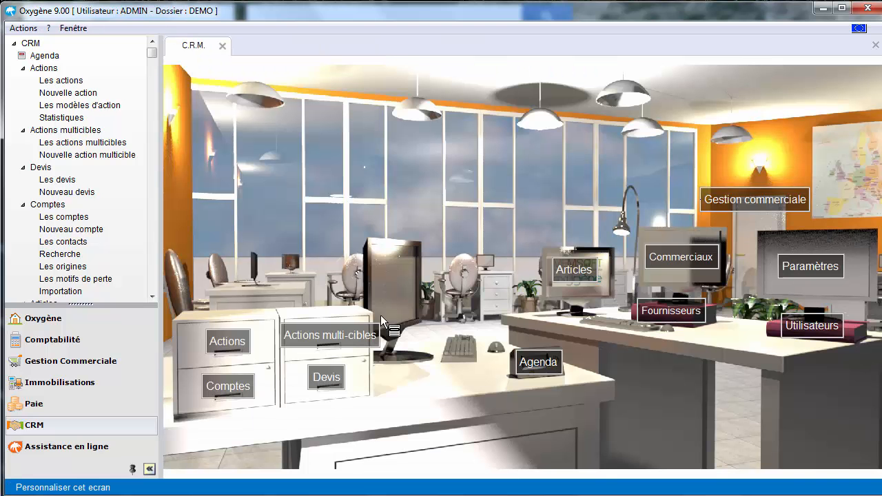
- Generate the action statistics by action type for the period 01/01/2014 to 31/12/2014
{"action": "left_click", "coordinate": [248, 346]}
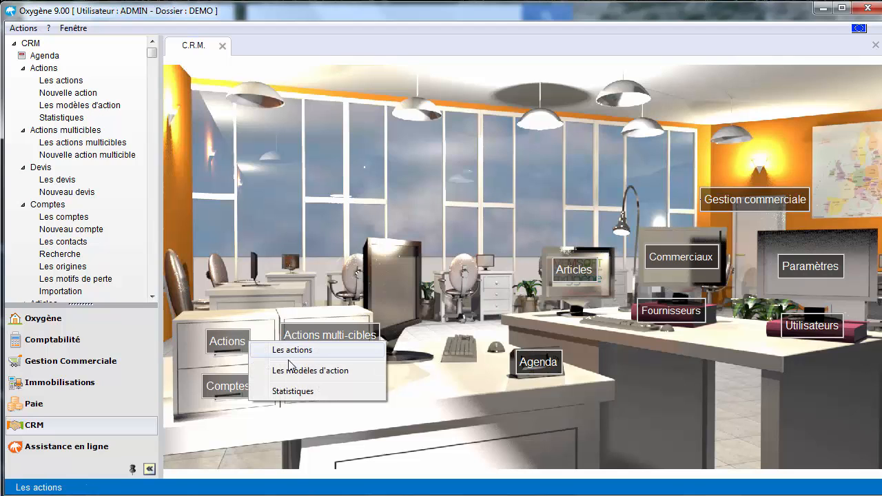
{"action": "left_click", "coordinate": [288, 397]}
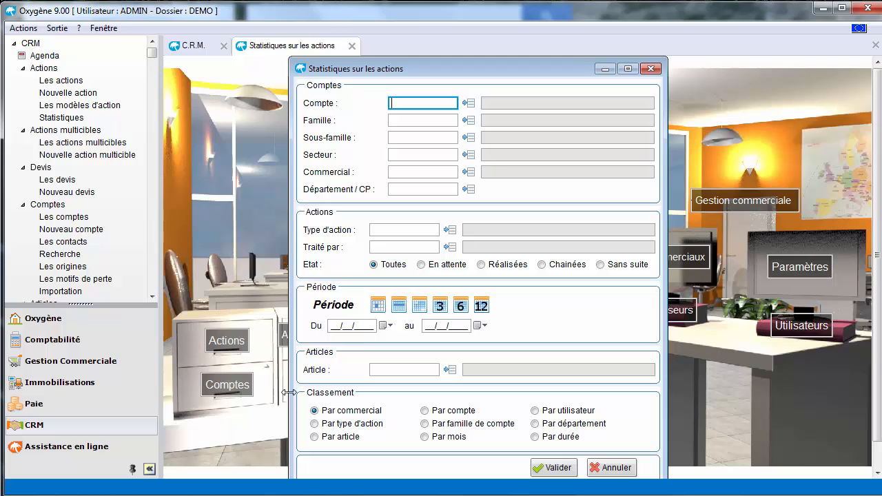
{"action": "left_click", "coordinate": [317, 425]}
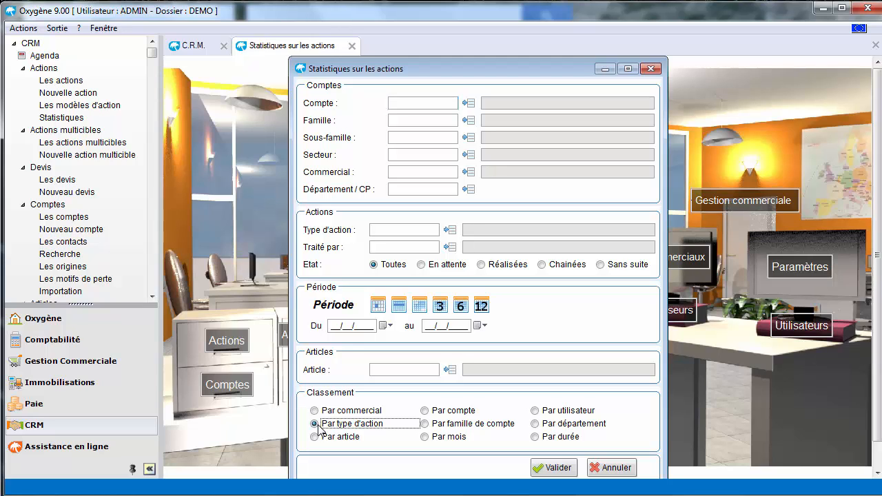
{"action": "left_click", "coordinate": [481, 308]}
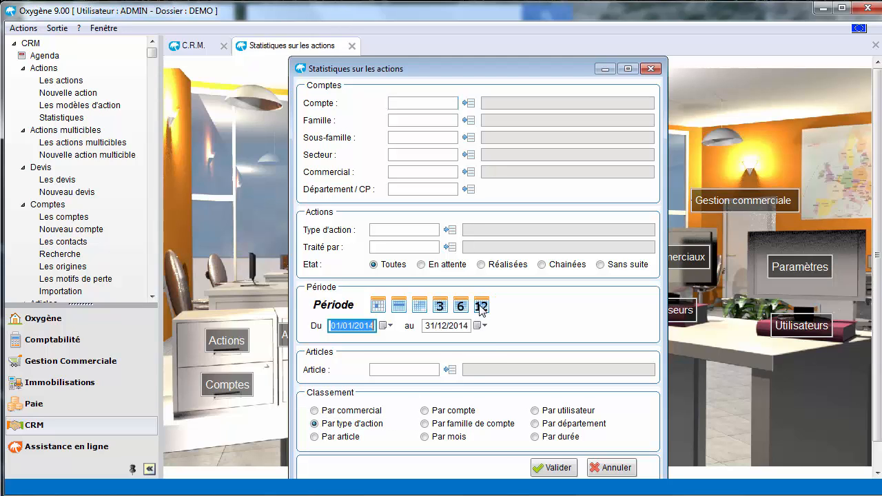
{"action": "left_click", "coordinate": [543, 469]}
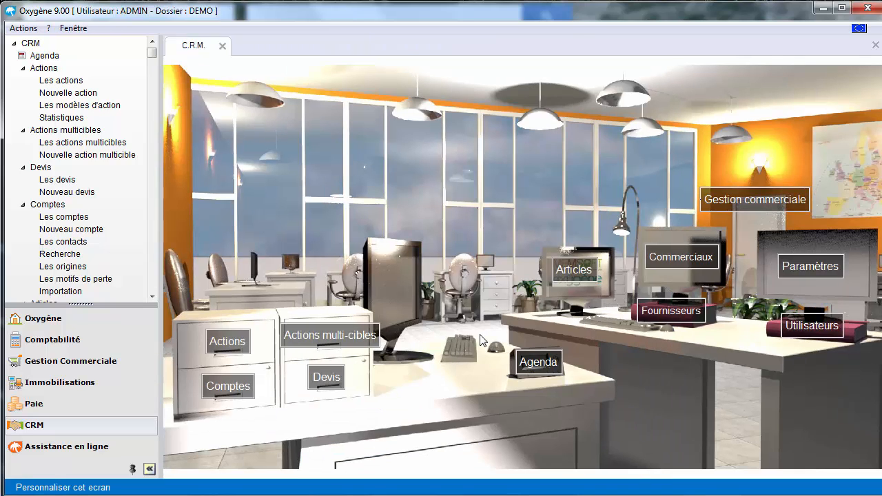
- Open the multi-target action Préparation lancement nouvelle Gamme and review its population criteria for accounts, contacts, families, sub-families, sectors and interests
{"action": "left_click", "coordinate": [334, 336]}
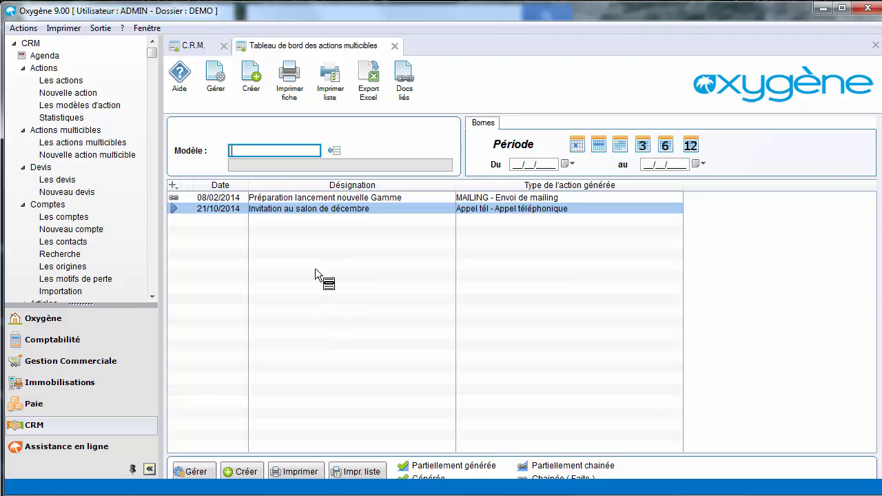
{"action": "double_click", "coordinate": [317, 199]}
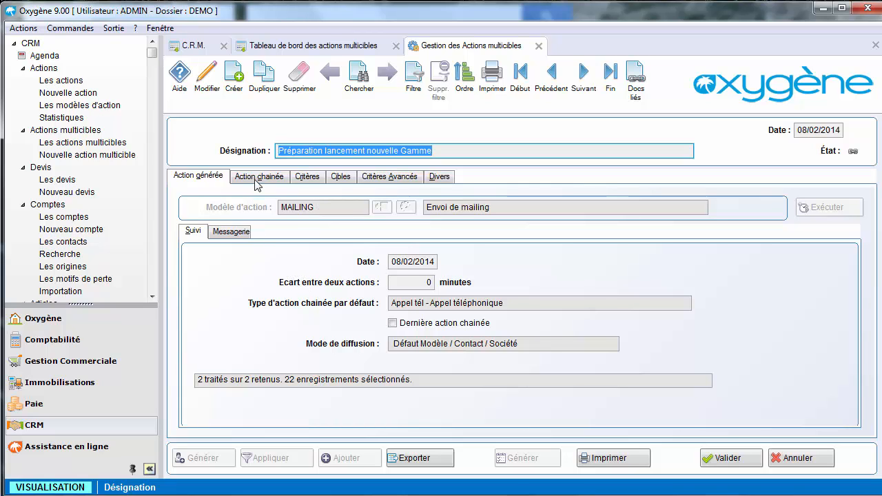
{"action": "left_click", "coordinate": [305, 188]}
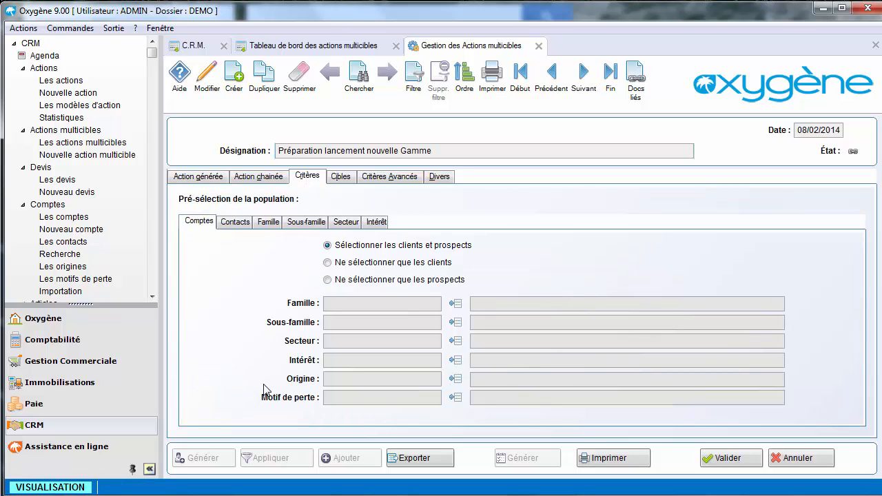
{"action": "left_click", "coordinate": [236, 223]}
{"action": "left_click", "coordinate": [266, 224]}
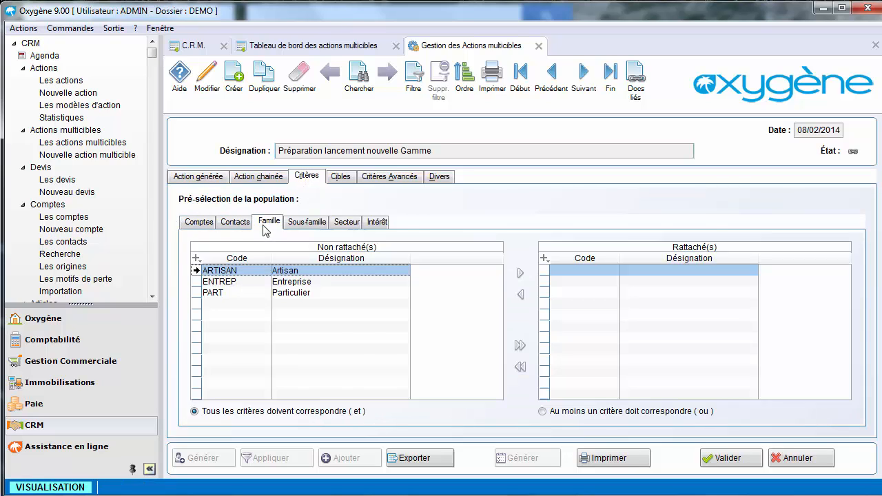
{"action": "left_click", "coordinate": [297, 228]}
{"action": "left_click", "coordinate": [347, 228]}
{"action": "left_click", "coordinate": [375, 229]}
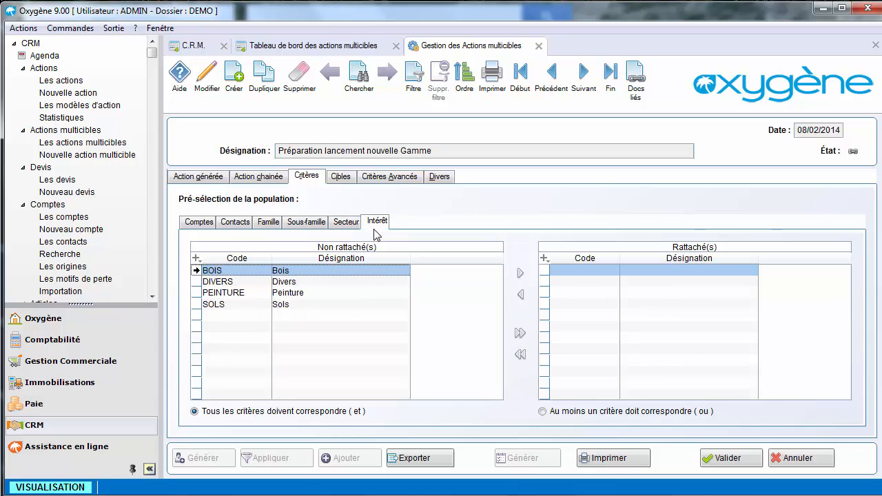
- Review the targets of the multi-target action and return to the CRM home screen
{"action": "left_click", "coordinate": [342, 178]}
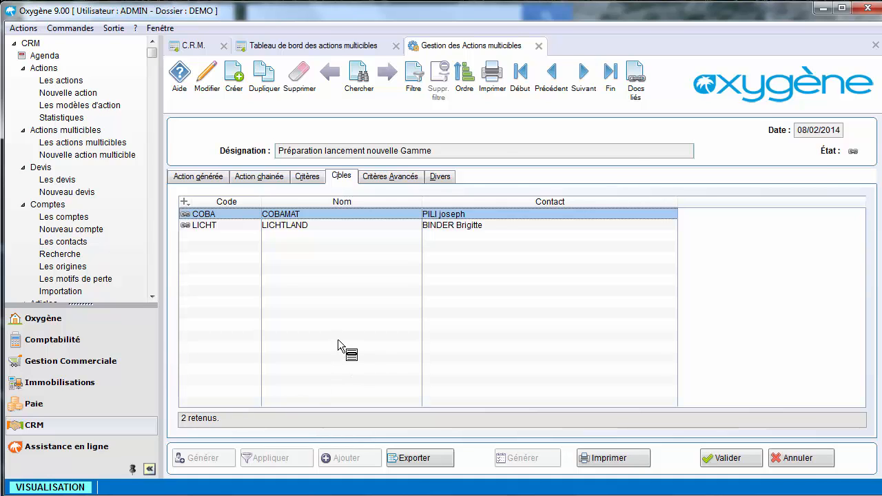
{"action": "key", "text": "Escape"}
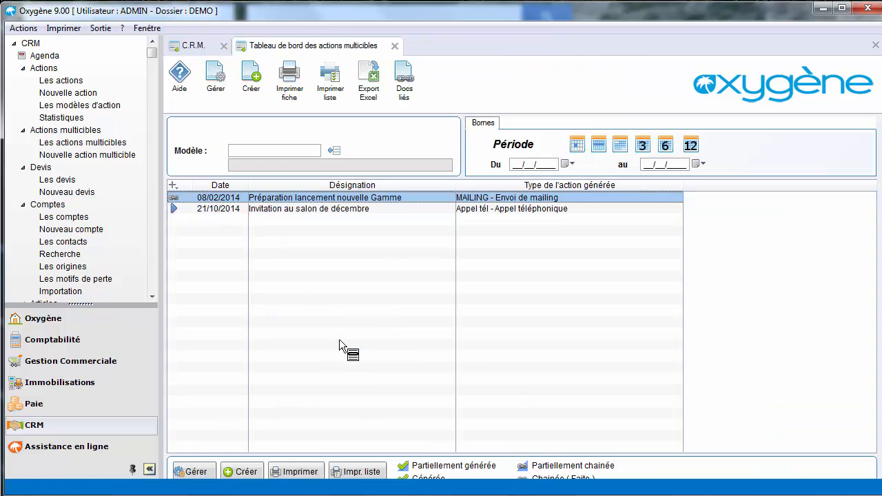
{"action": "key", "text": "Escape"}
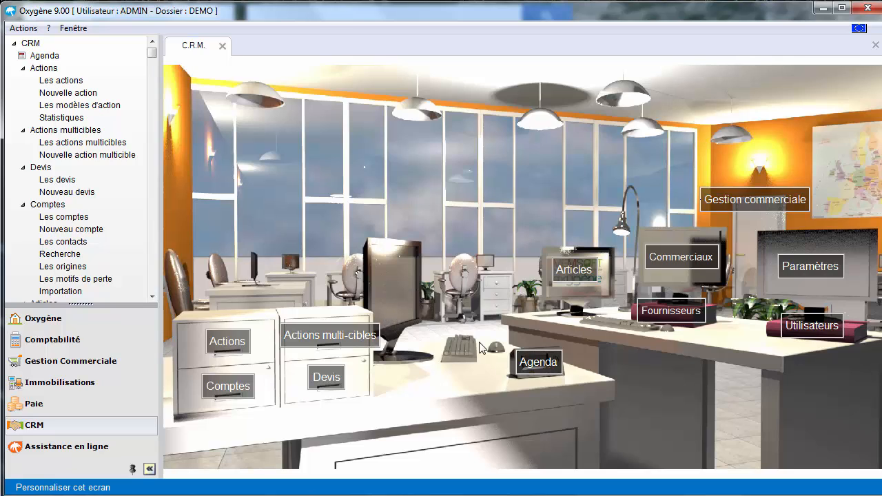
- Open the CRM agenda and look through its tasks and late actions
{"action": "left_click", "coordinate": [539, 363]}
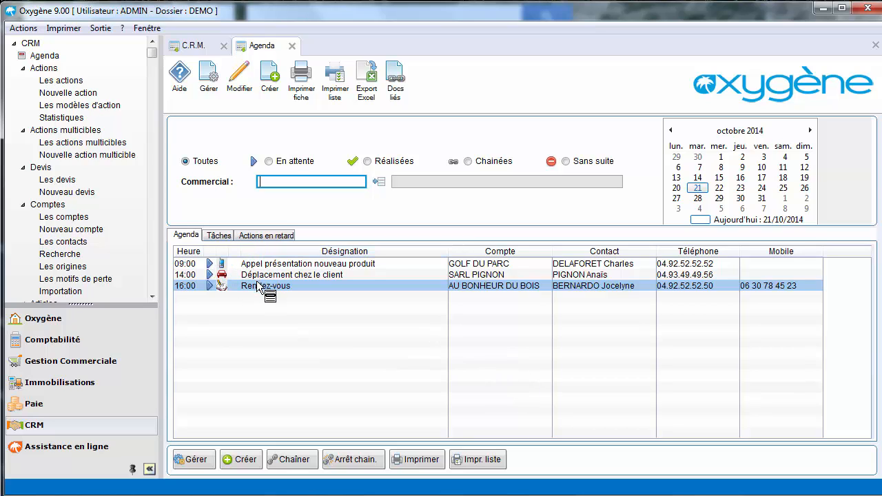
{"action": "left_click", "coordinate": [217, 237]}
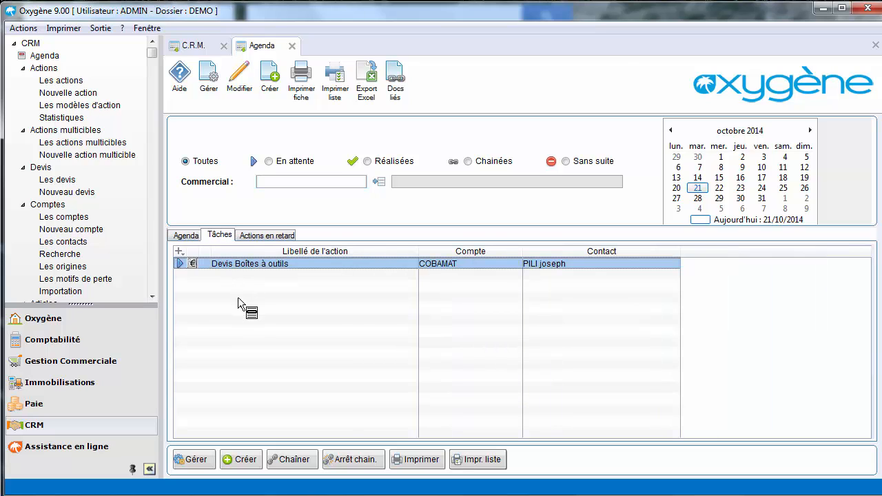
{"action": "left_click", "coordinate": [254, 236]}
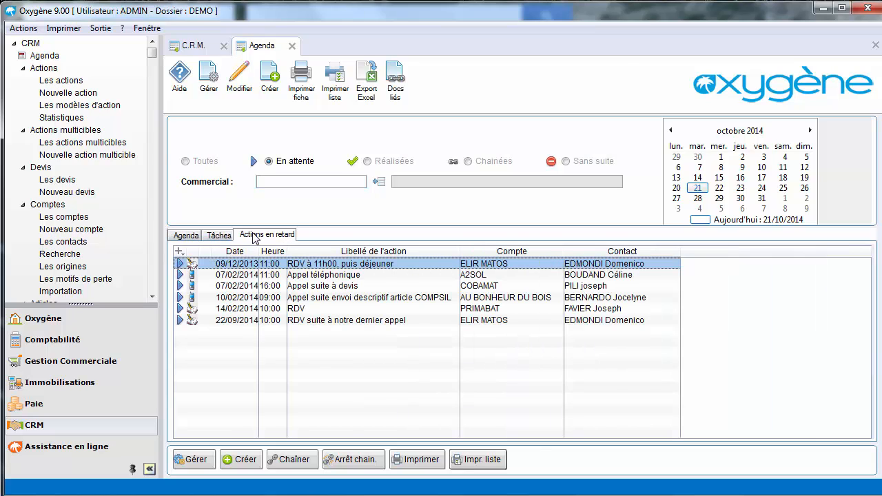
{"action": "left_click", "coordinate": [195, 238]}
- Check the agenda for other days in October 2014, including the 23rd and 16th, and return to the 21st
{"action": "left_click", "coordinate": [720, 190]}
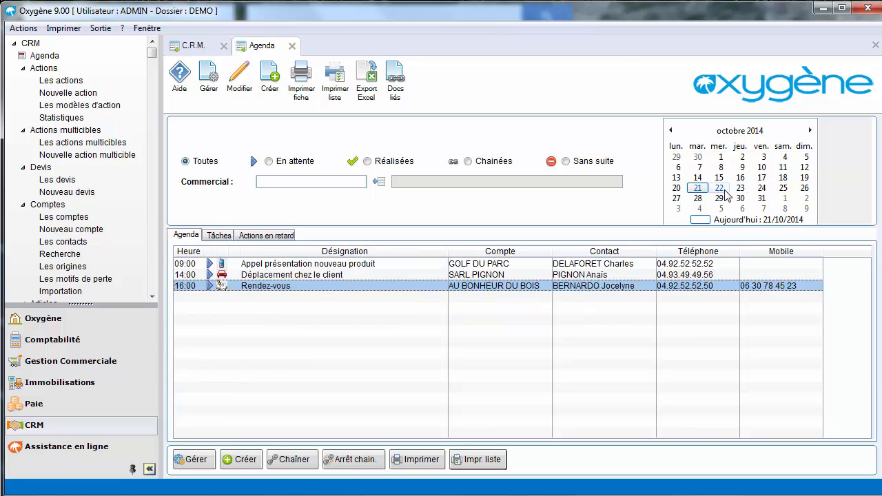
{"action": "left_click", "coordinate": [741, 190]}
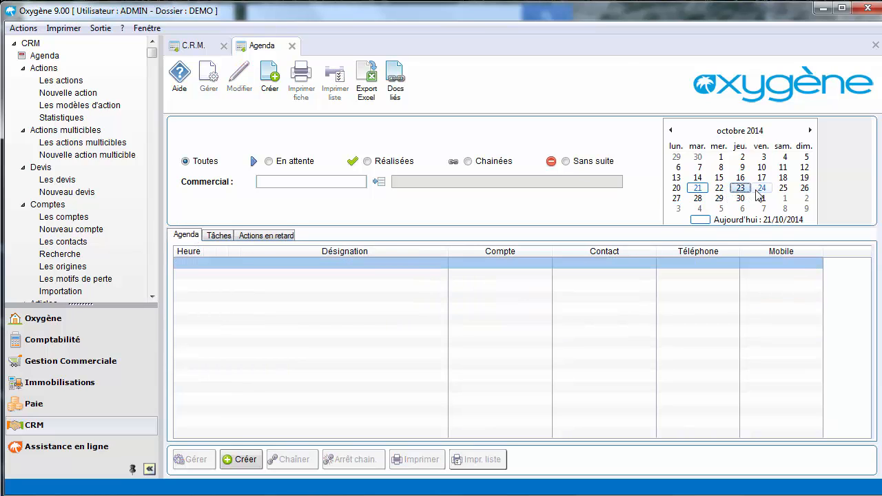
{"action": "left_click", "coordinate": [762, 190]}
{"action": "left_click", "coordinate": [677, 188]}
{"action": "left_click", "coordinate": [741, 178]}
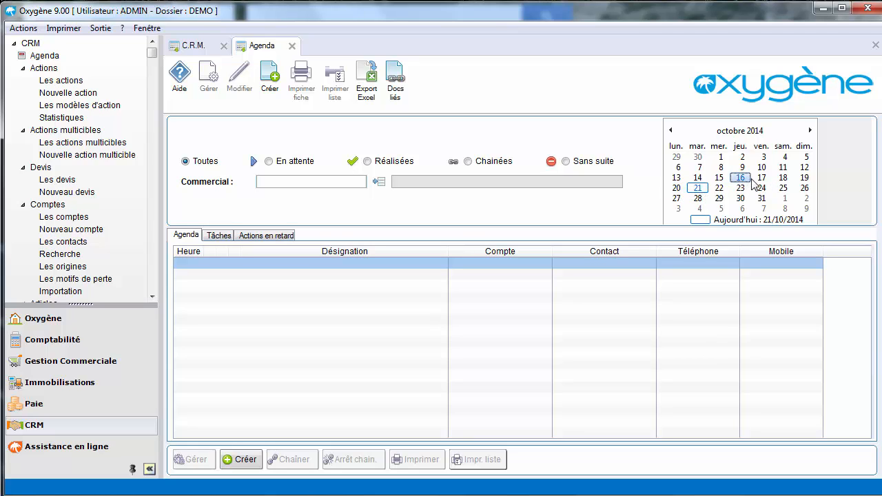
{"action": "left_click", "coordinate": [761, 178]}
{"action": "left_click", "coordinate": [700, 190]}
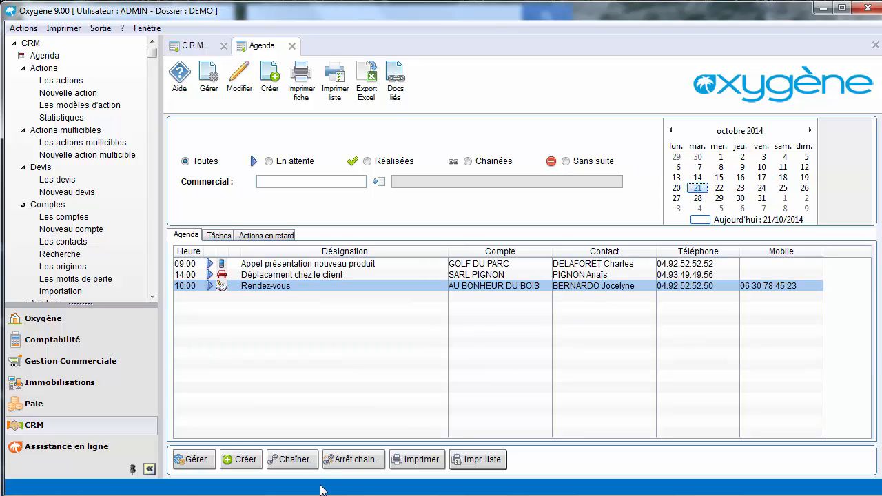